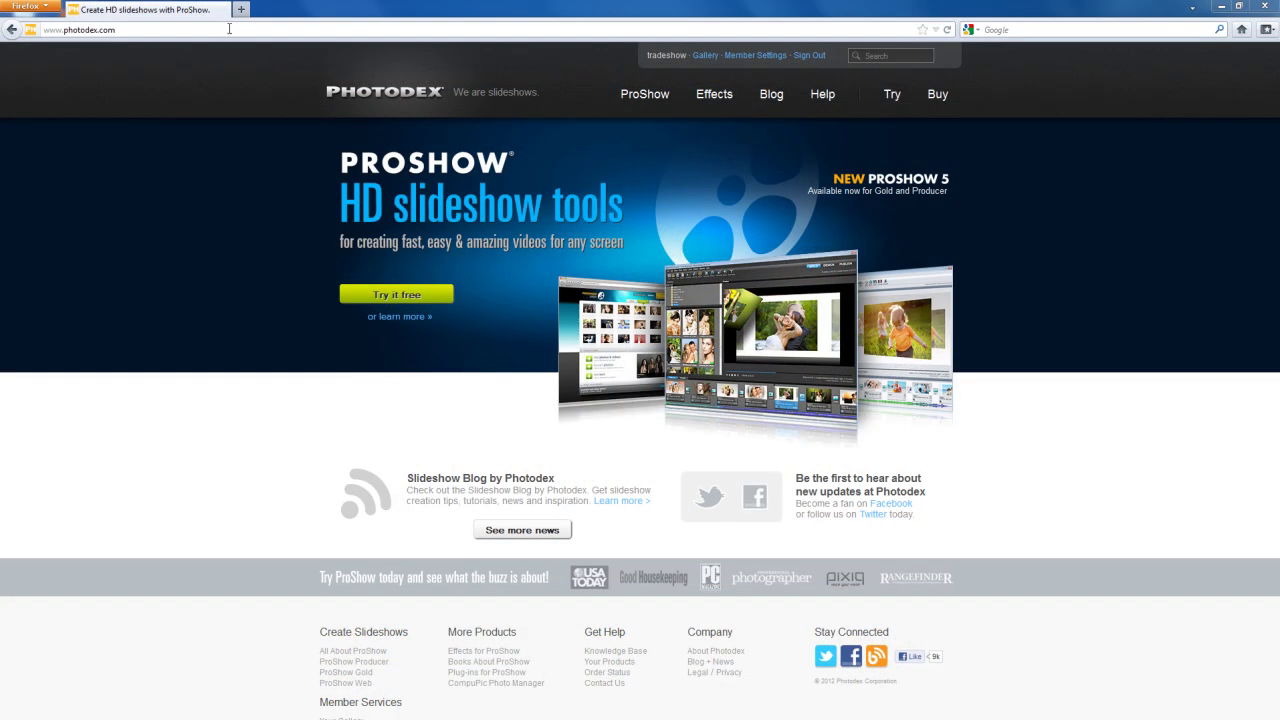
# Go from the photodex.com home page to the ProShow free-trial page in Firefox.
pyautogui.click(140, 30)
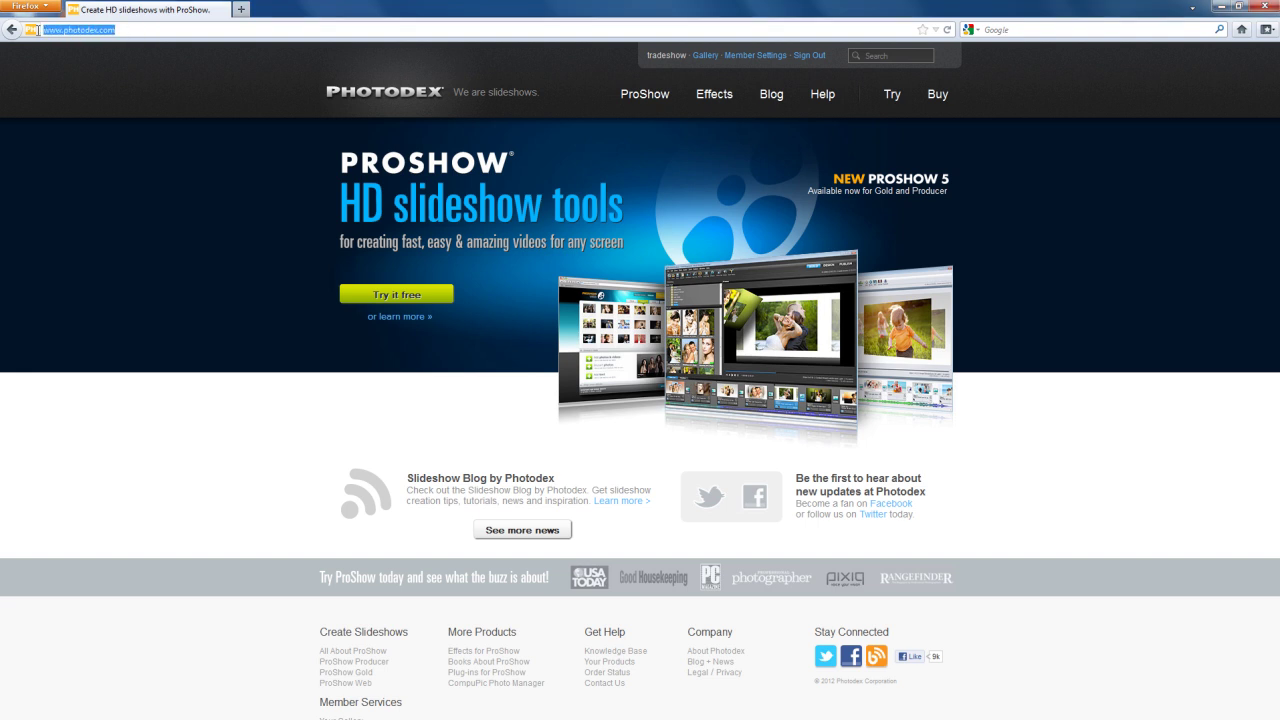
pyautogui.click(890, 94)
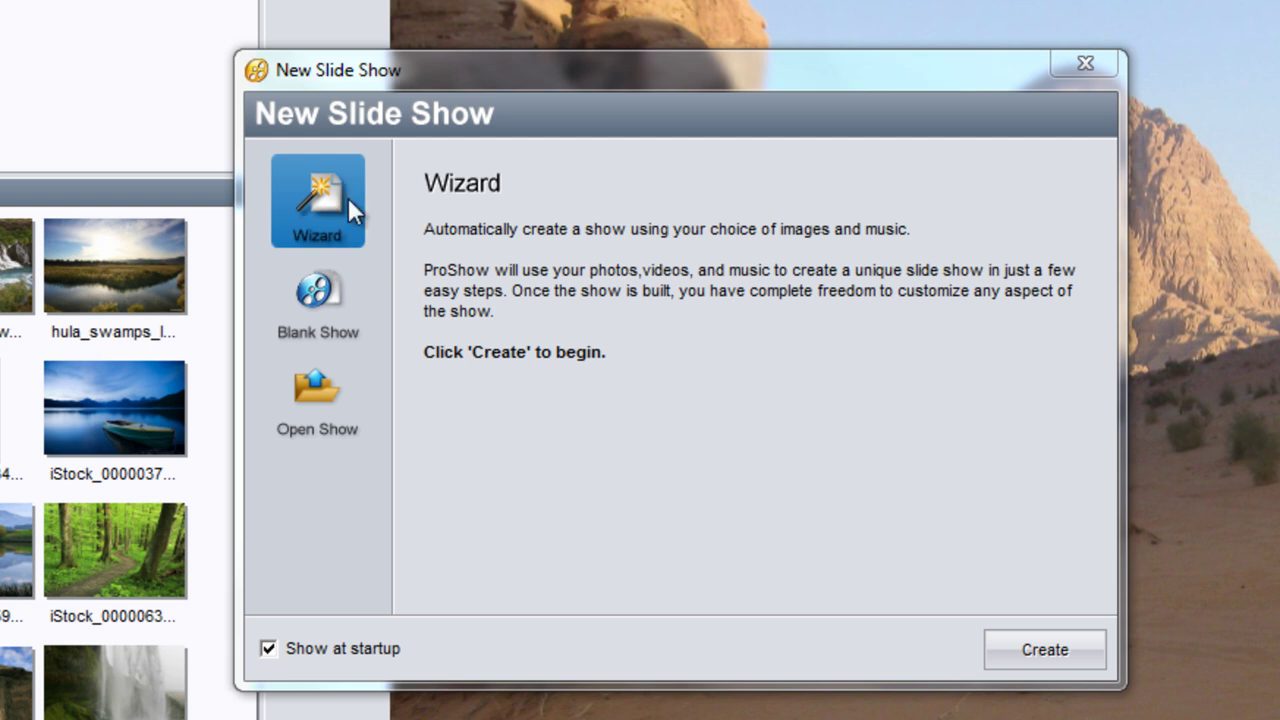
pyautogui.click(333, 294)
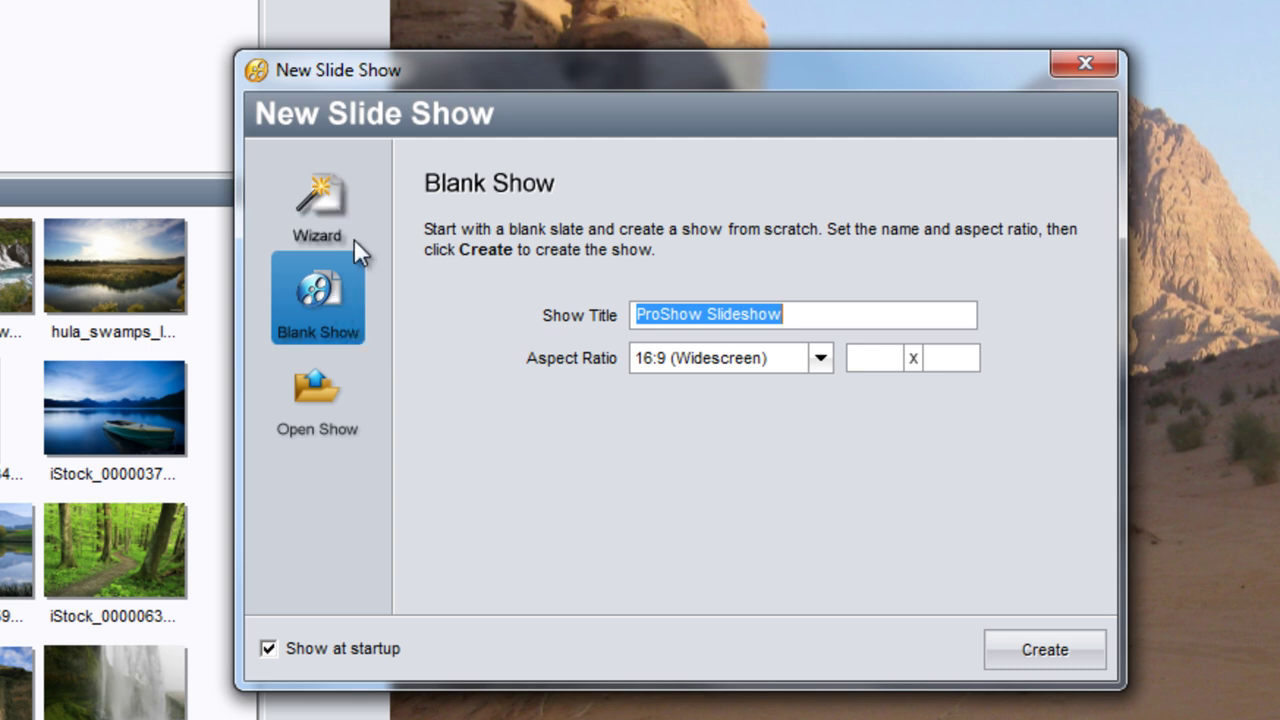
pyautogui.click(341, 190)
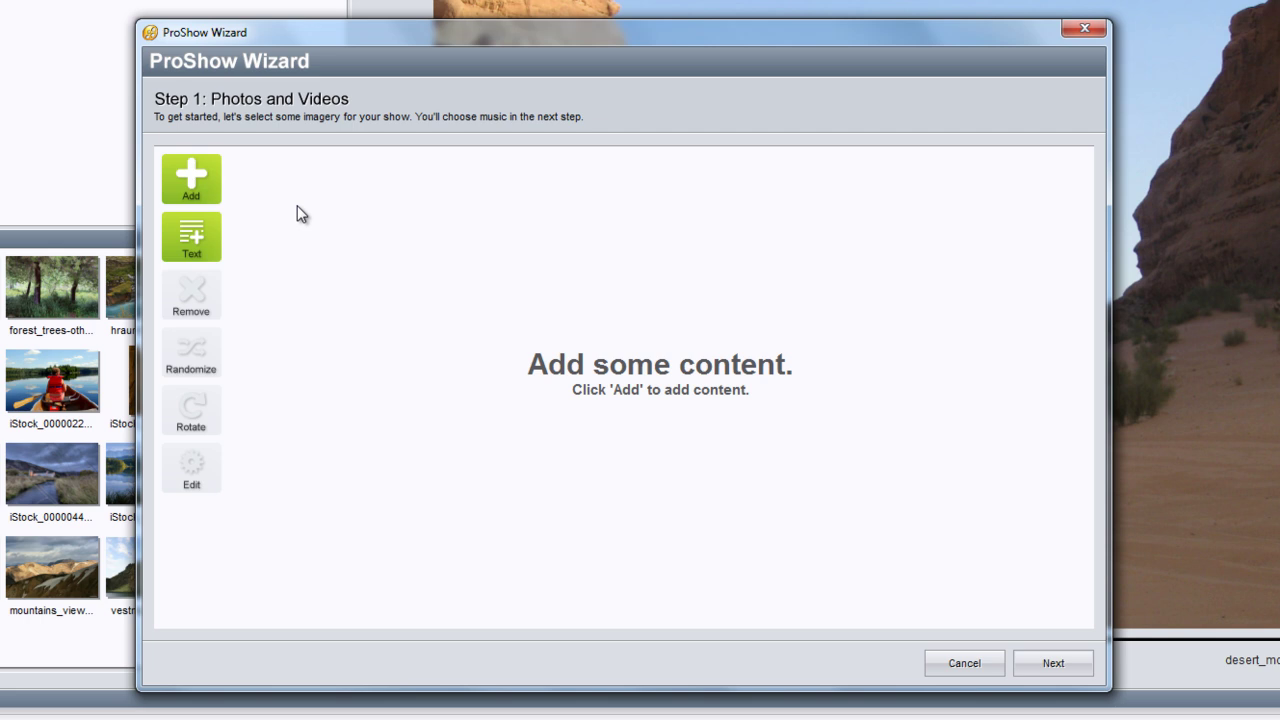
# Add all 24 Landscapes photos, first through the waterfall image, to the wizard.
pyautogui.click(205, 185)
pyautogui.click(389, 200)
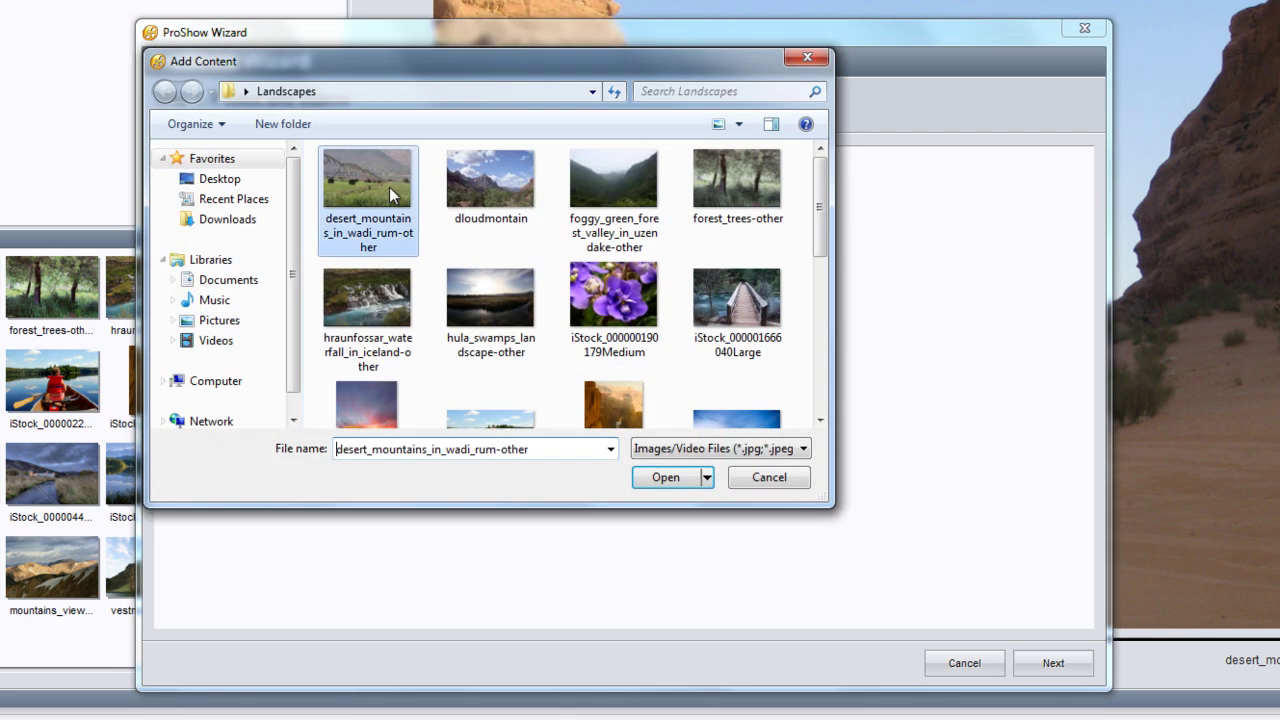
pyautogui.moveTo(819, 215); pyautogui.dragTo(828, 395)
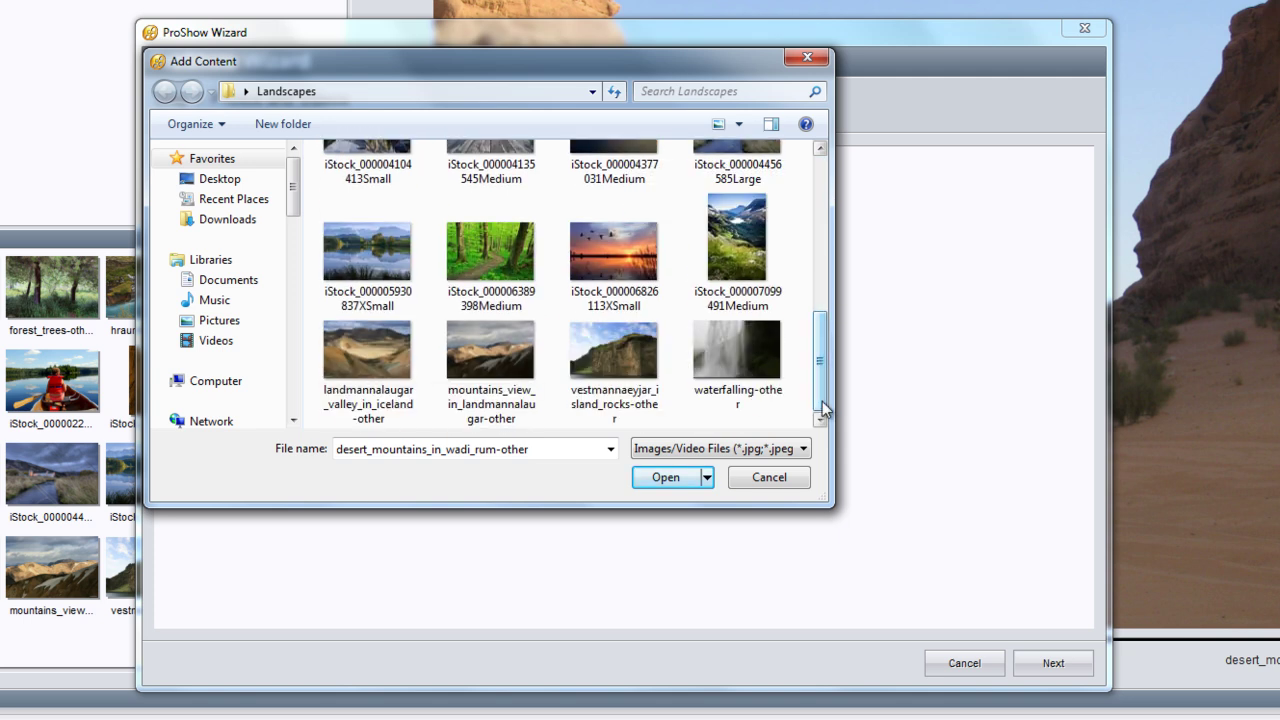
pyautogui.keyDown('shift'); pyautogui.click(728, 360); pyautogui.keyUp('shift')
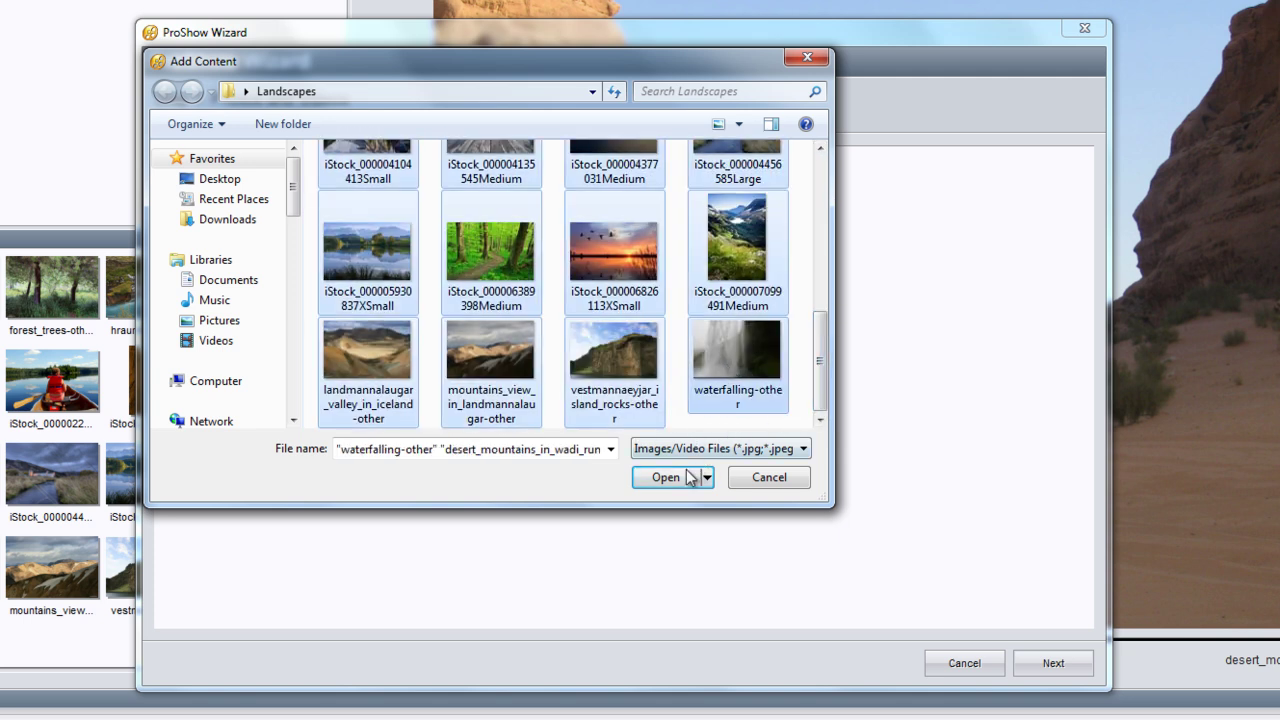
pyautogui.click(665, 477)
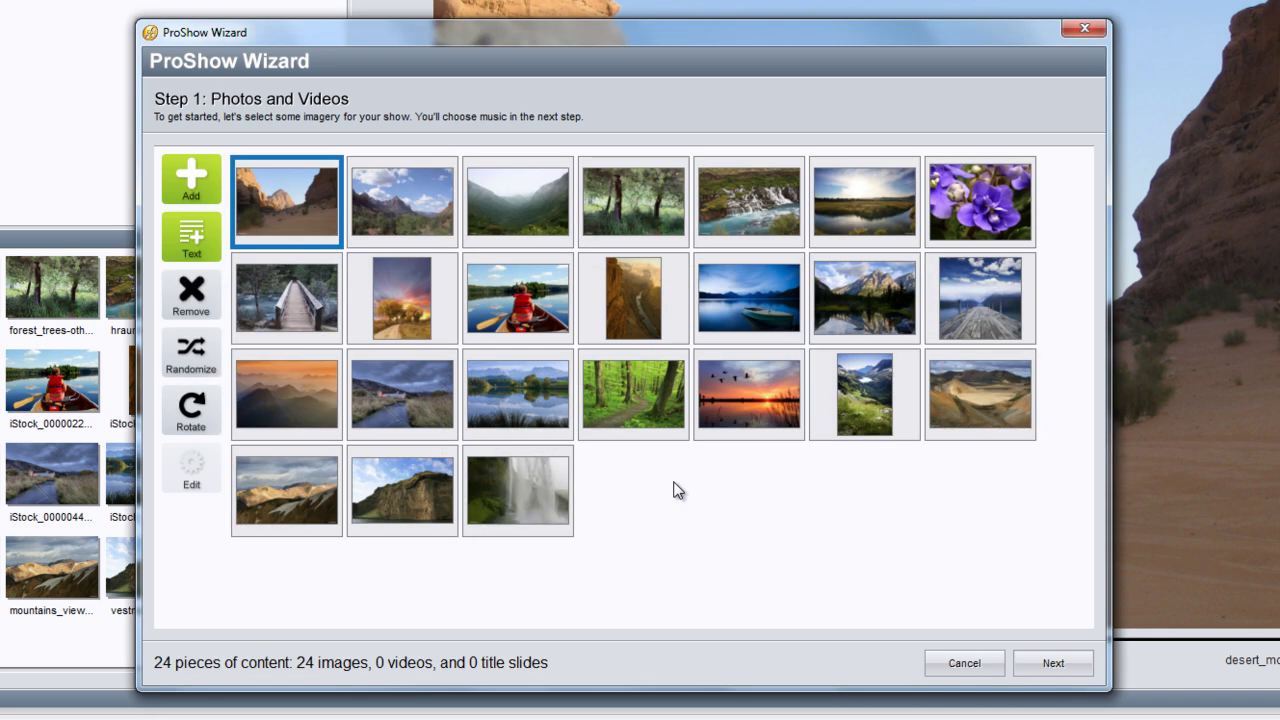
# Add an 'Our Vacation' text slide and move it to the front of the show.
pyautogui.click(187, 234)
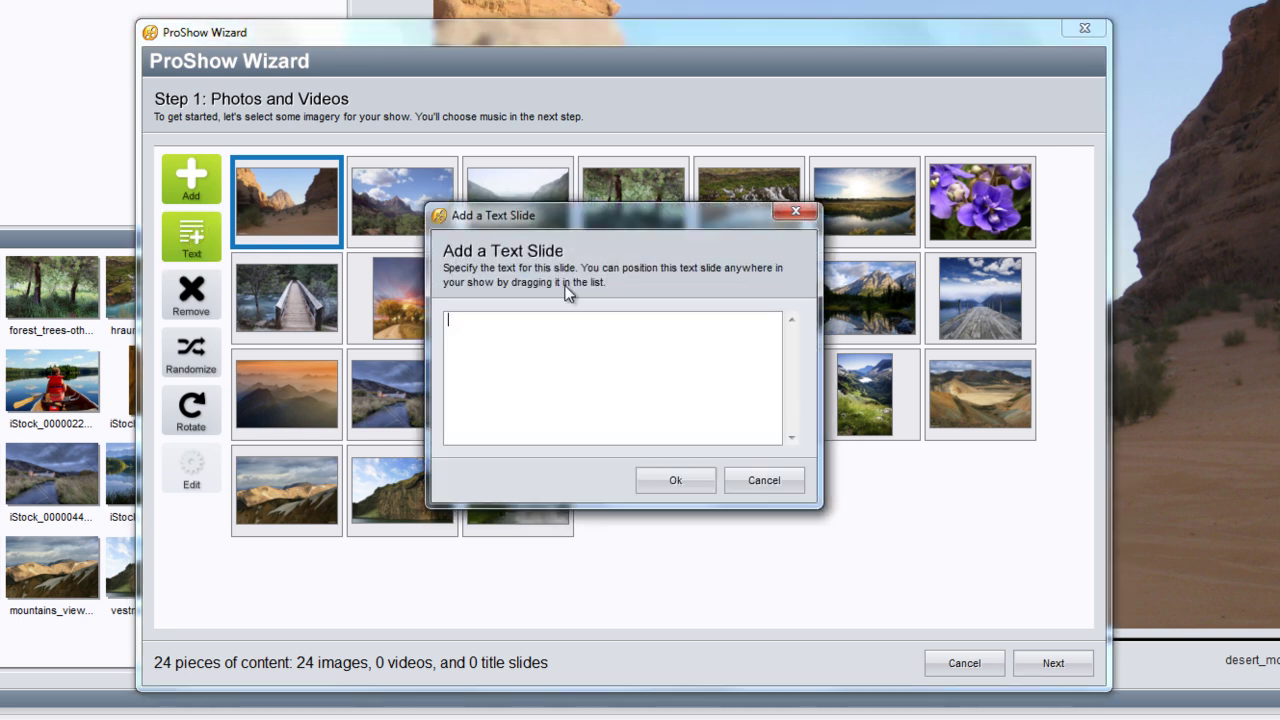
pyautogui.write('Our Va')
pyautogui.write('cation')
pyautogui.click(679, 476)
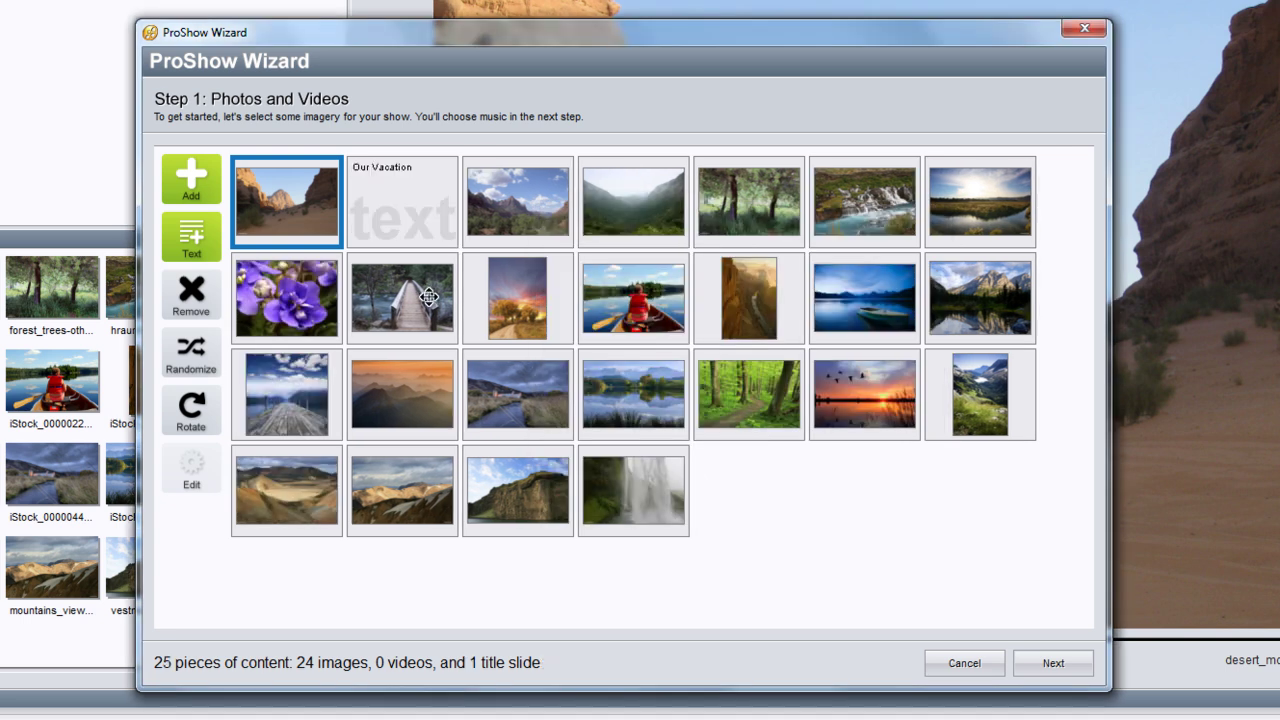
pyautogui.moveTo(402, 200); pyautogui.dragTo(290, 210)
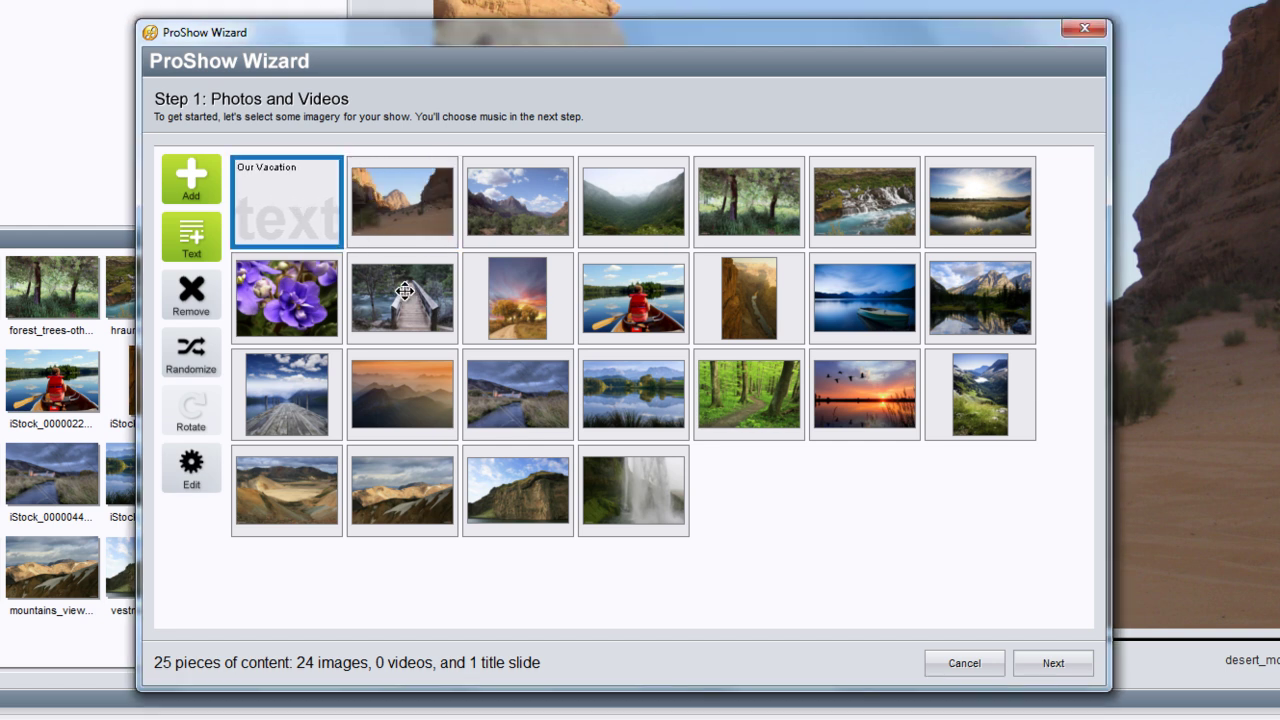
# Add Kalimba.mp3 from Sample Music as the soundtrack, then advance to the theme step.
pyautogui.click(1068, 662)
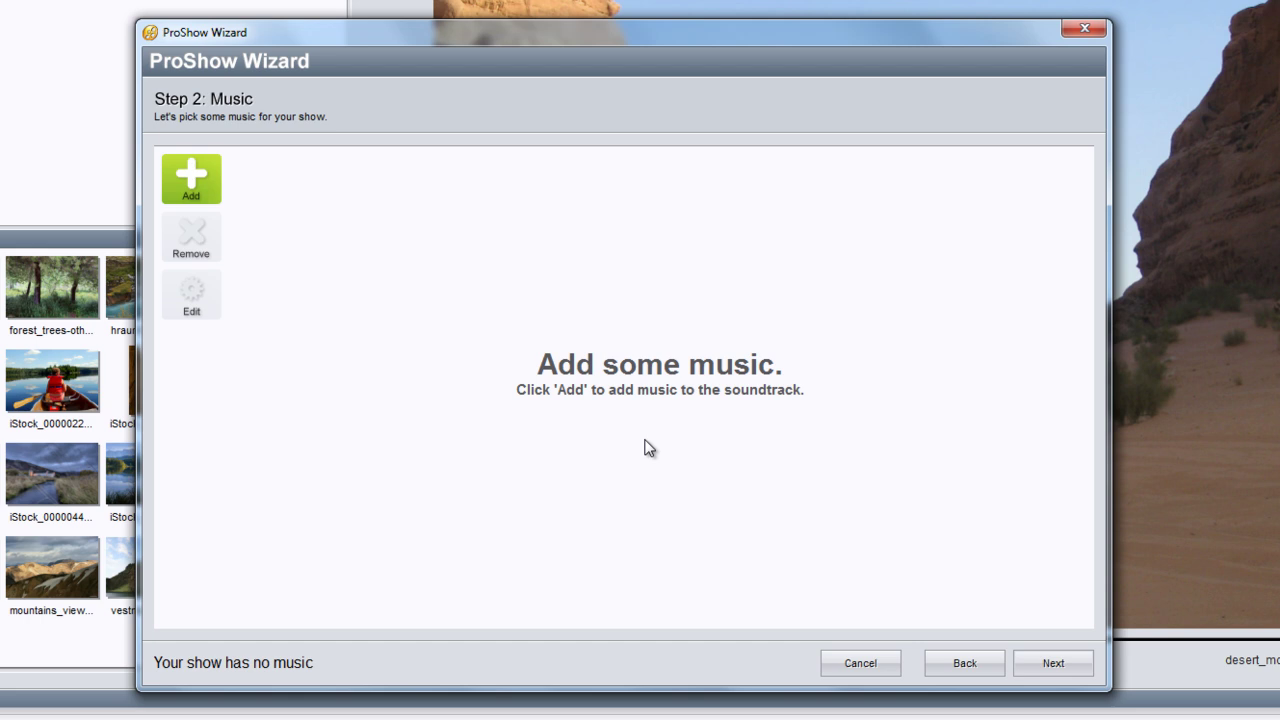
pyautogui.click(194, 180)
pyautogui.click(358, 184)
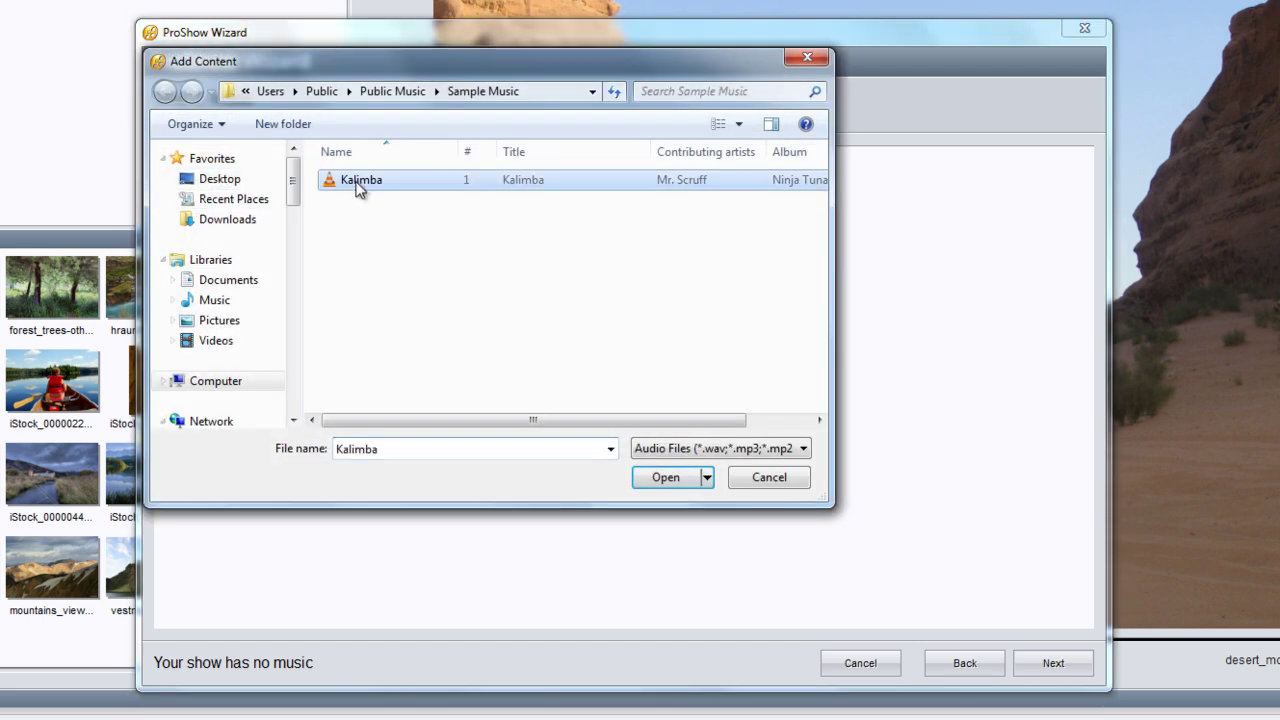
pyautogui.click(665, 477)
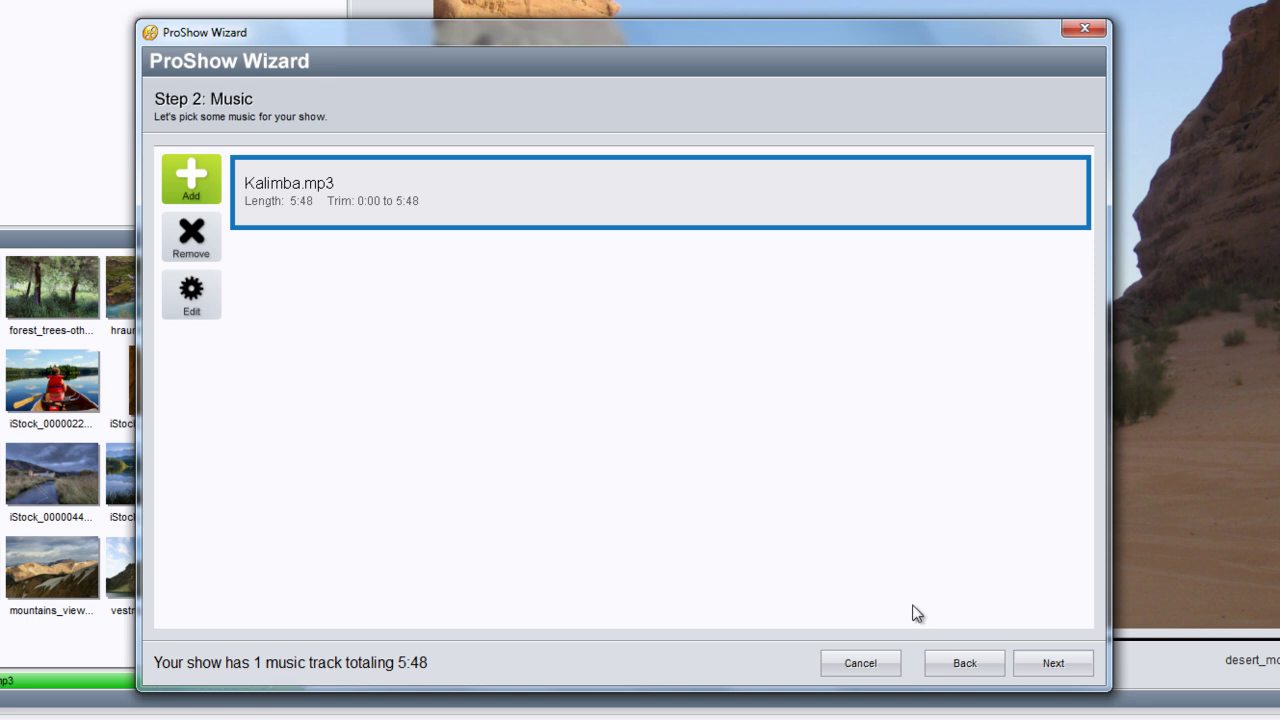
pyautogui.click(1043, 668)
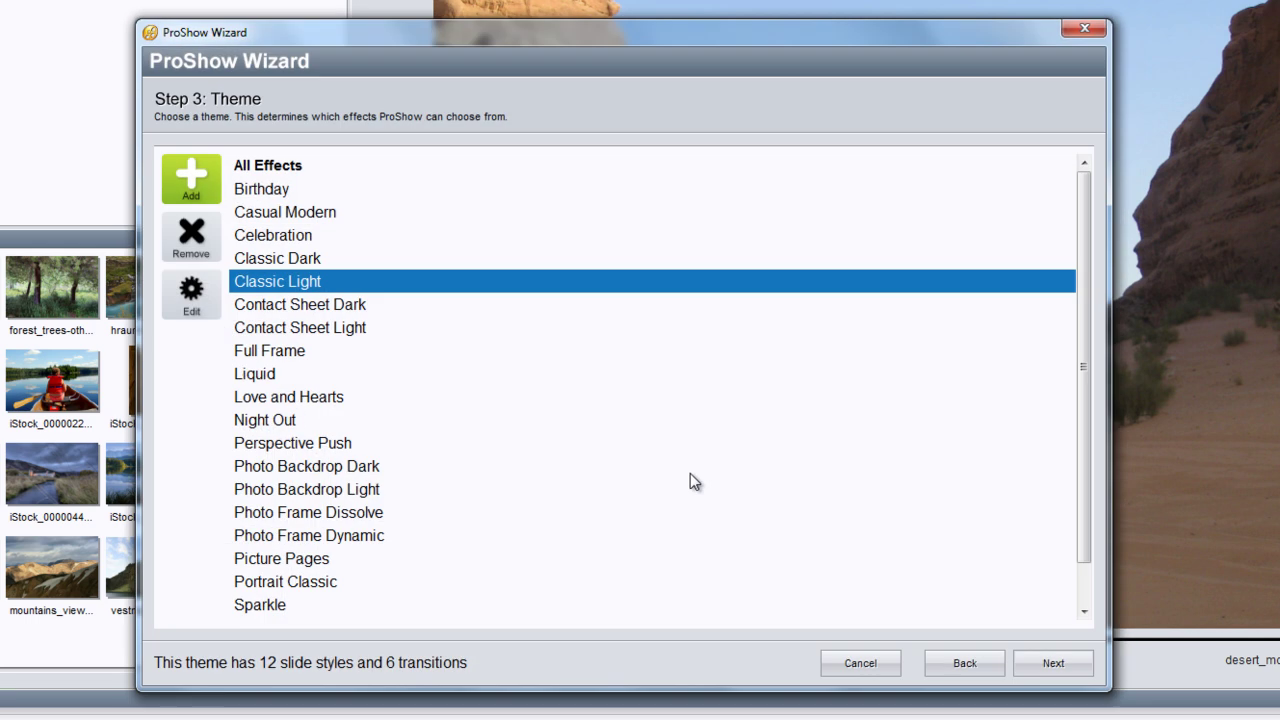
pyautogui.click(290, 192)
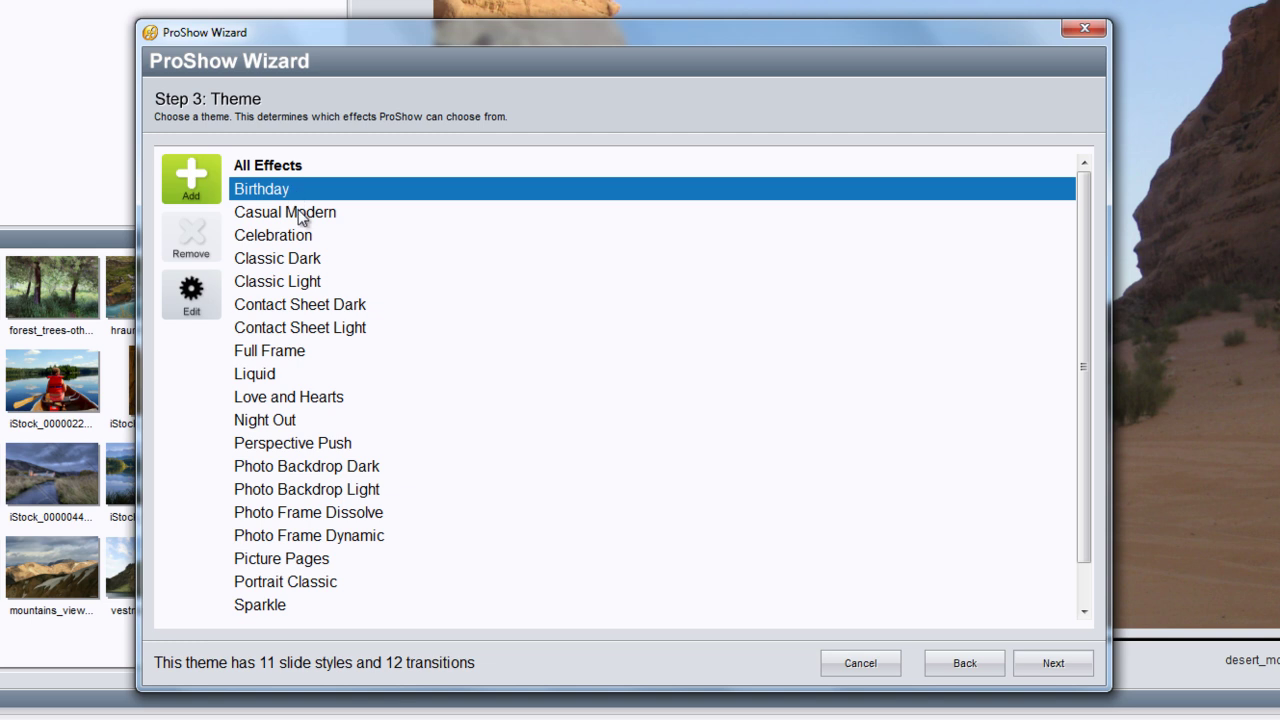
pyautogui.click(300, 215)
pyautogui.click(302, 238)
pyautogui.click(300, 260)
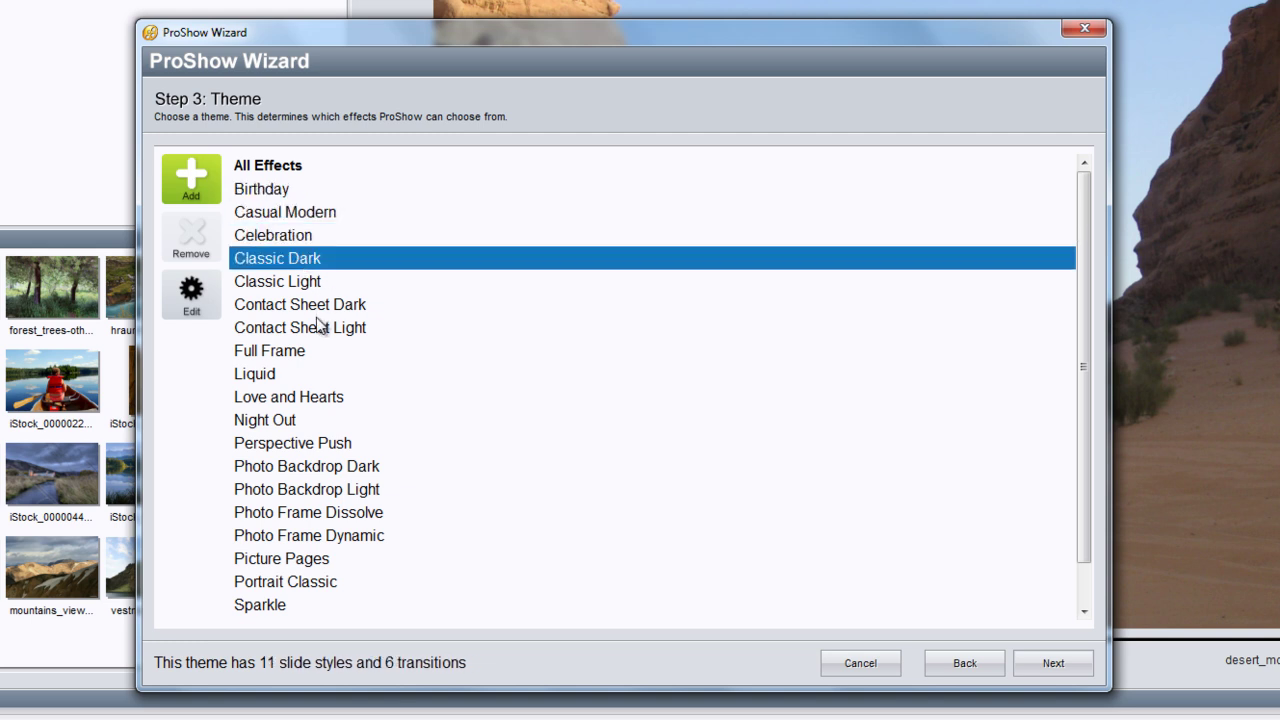
pyautogui.click(290, 282)
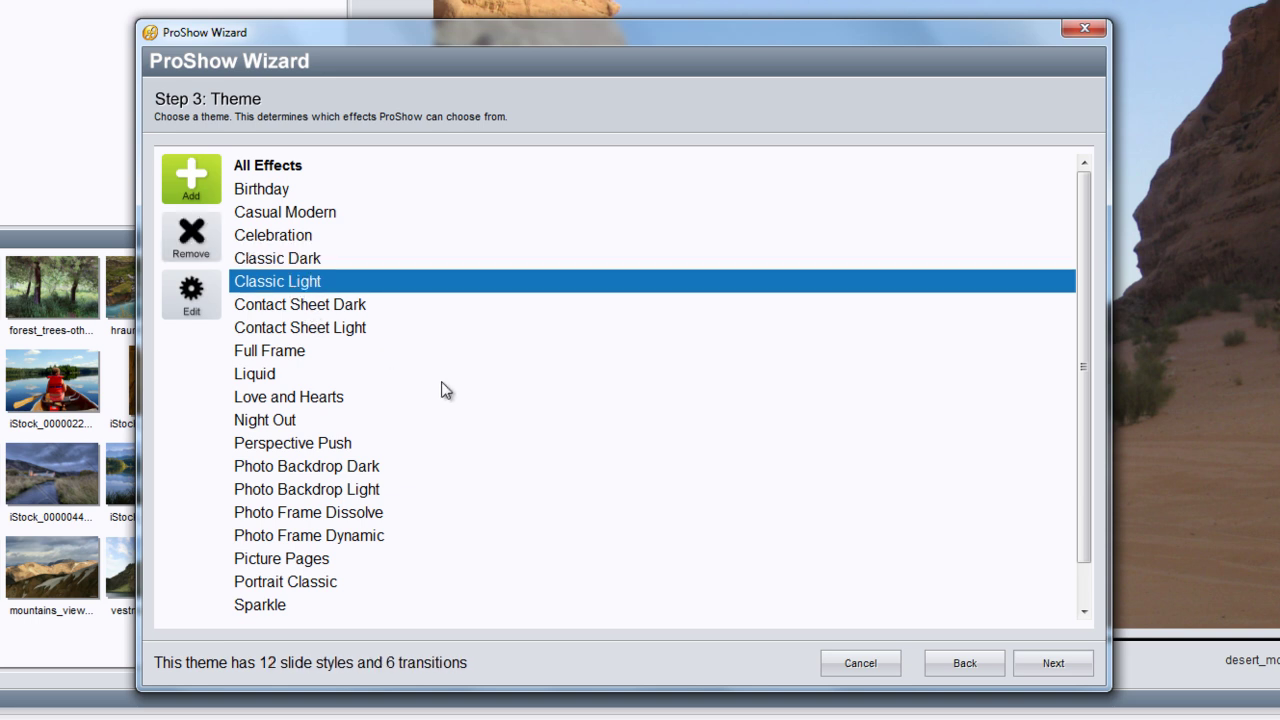
# Keep Widescreen aspect ratio, set energy level to Auto, and create the show.
pyautogui.click(1053, 664)
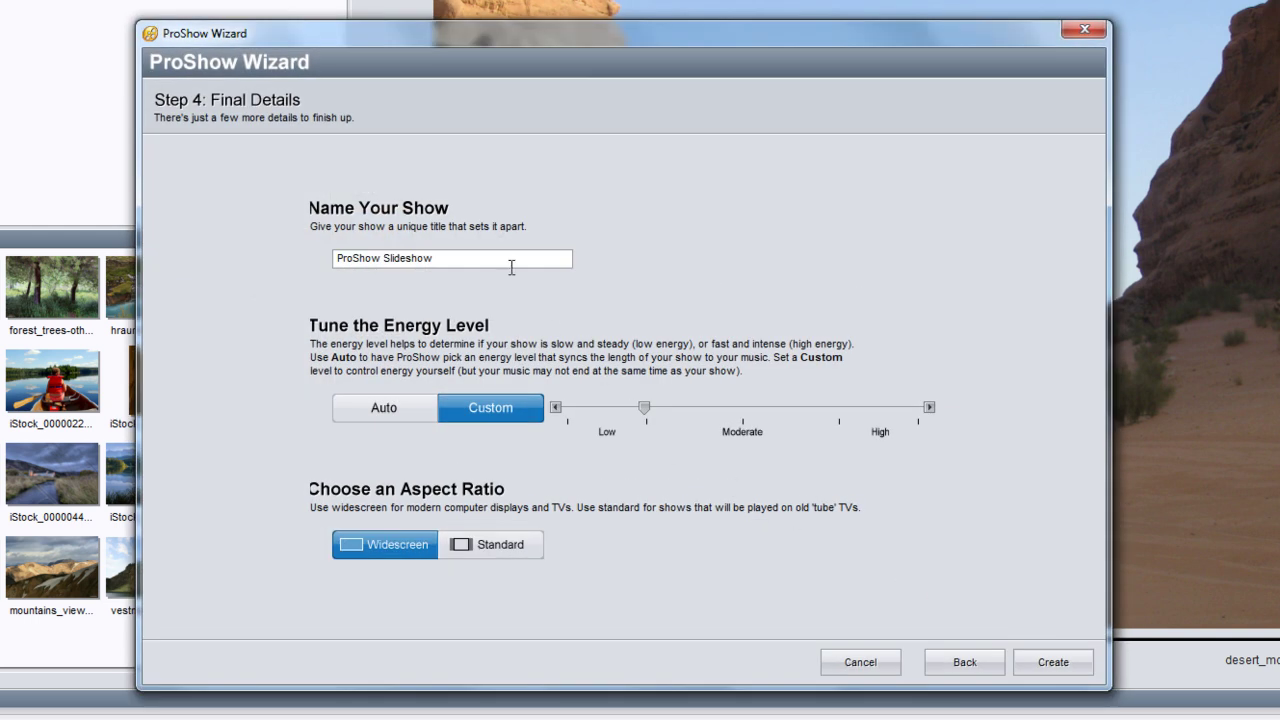
pyautogui.moveTo(512, 262); pyautogui.dragTo(326, 266)
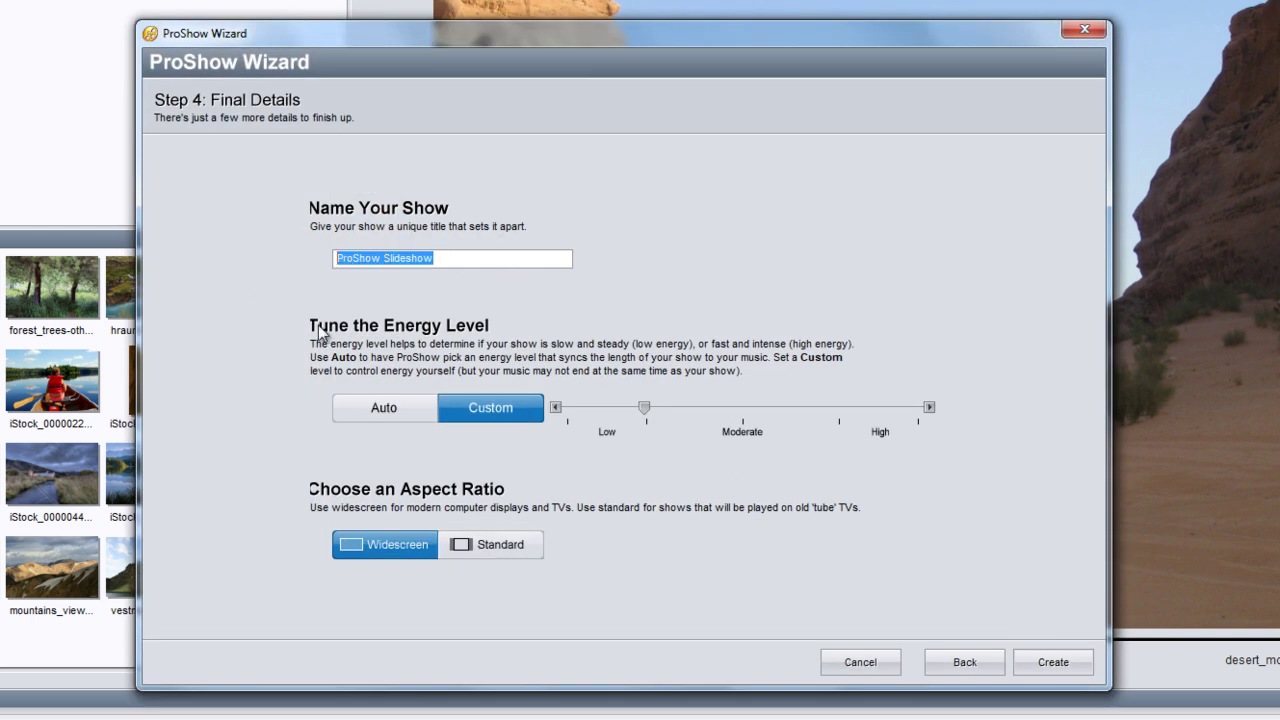
pyautogui.click(498, 548)
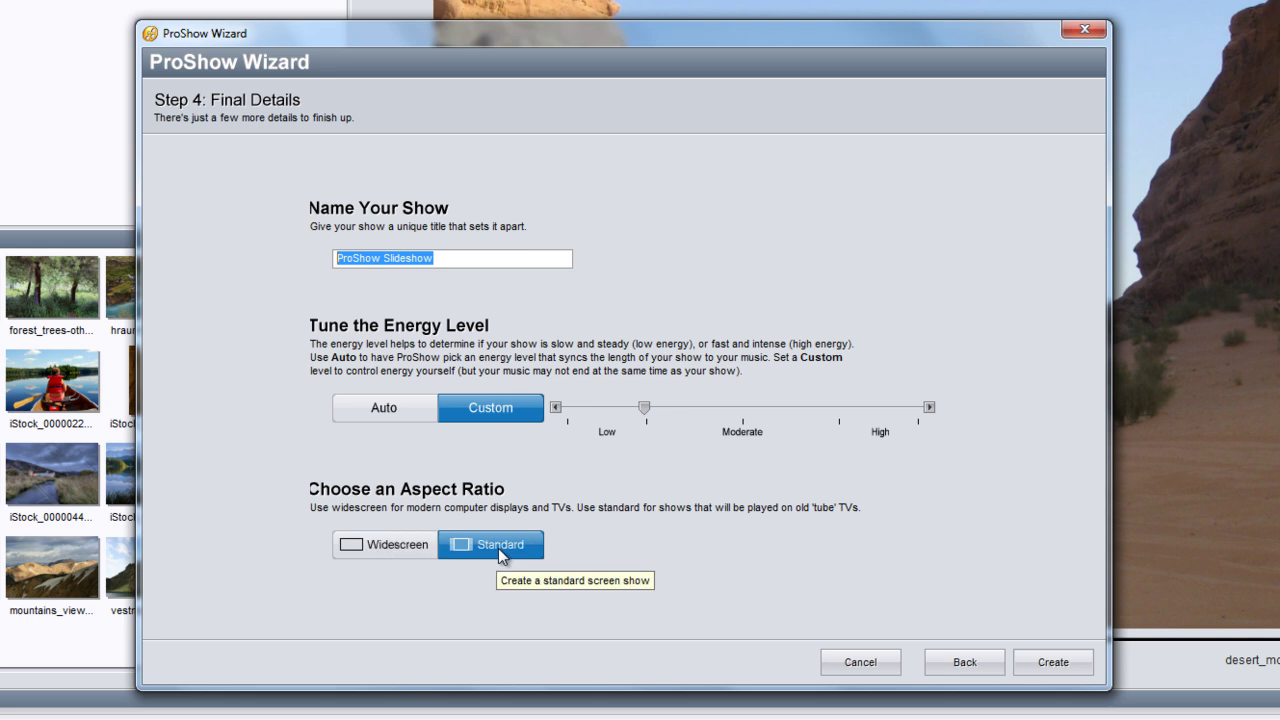
pyautogui.click(402, 545)
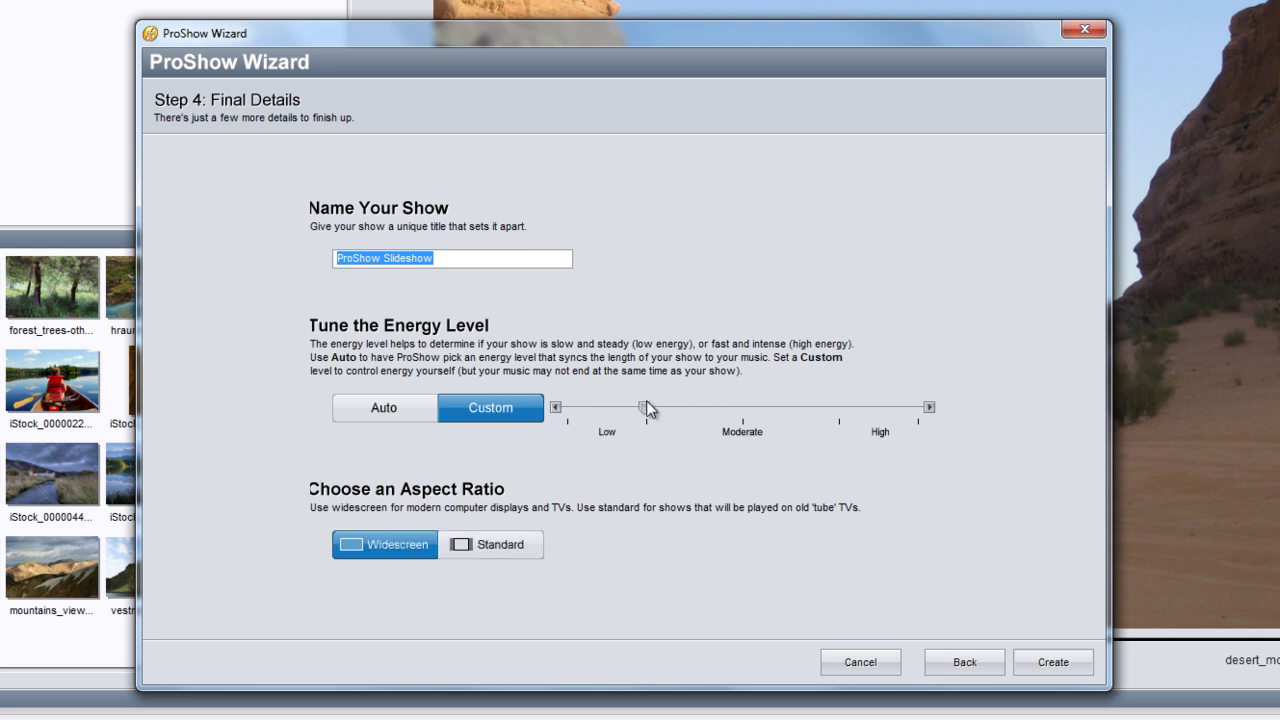
pyautogui.moveTo(676, 405)
pyautogui.mouseDown()
pyautogui.moveTo(800, 406)
pyautogui.moveTo(692, 406)
pyautogui.mouseUp()
pyautogui.click(384, 414)
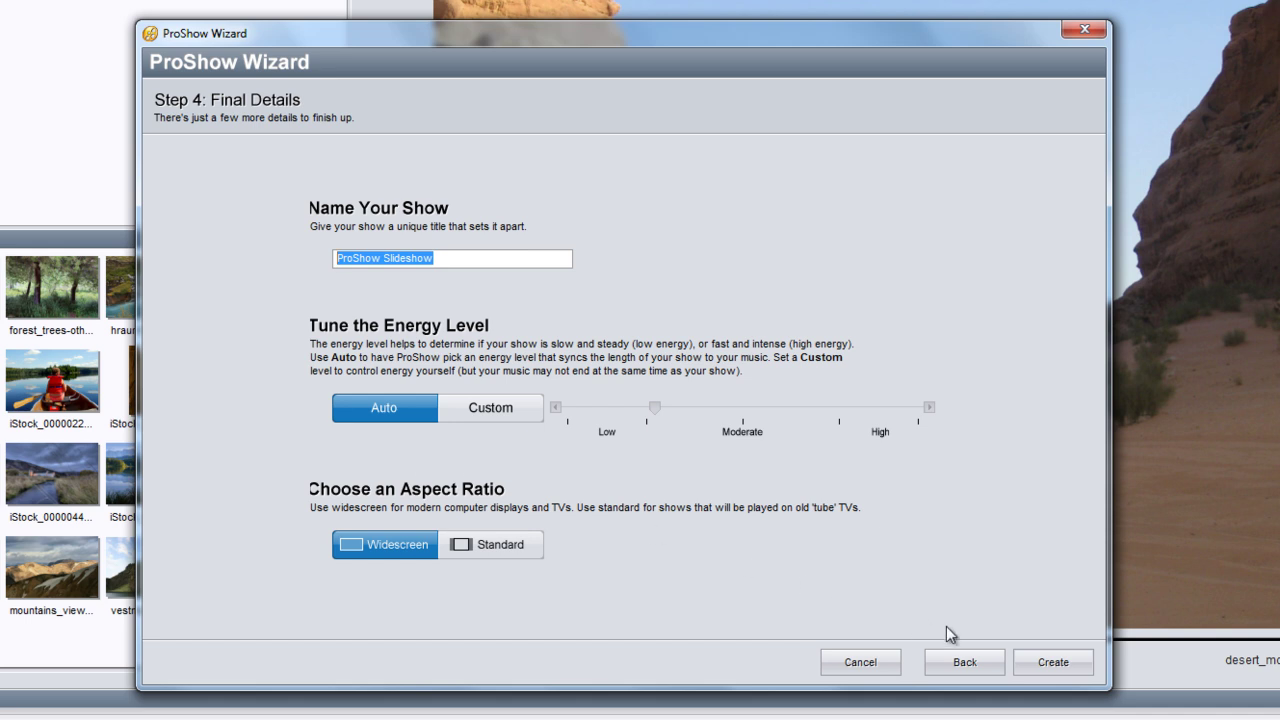
pyautogui.click(1047, 660)
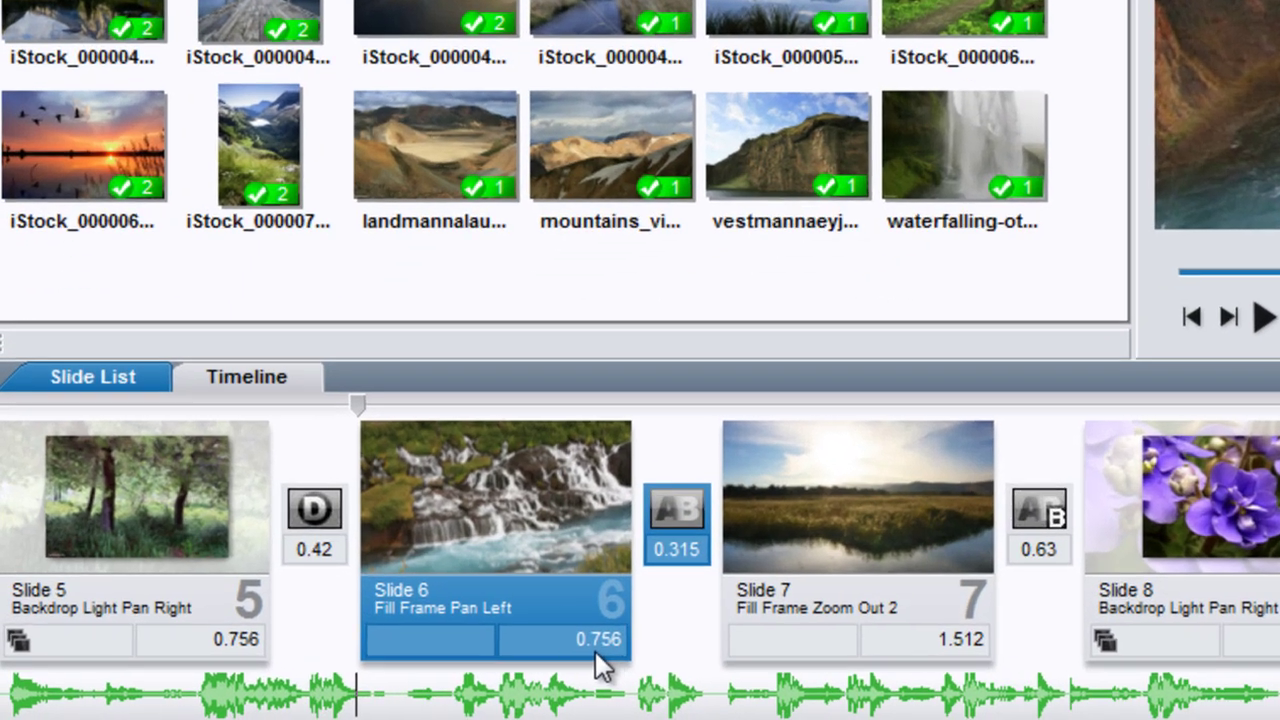
# Set slide 6's duration to 5 seconds.
pyautogui.click(237, 691)
pyautogui.write('5')
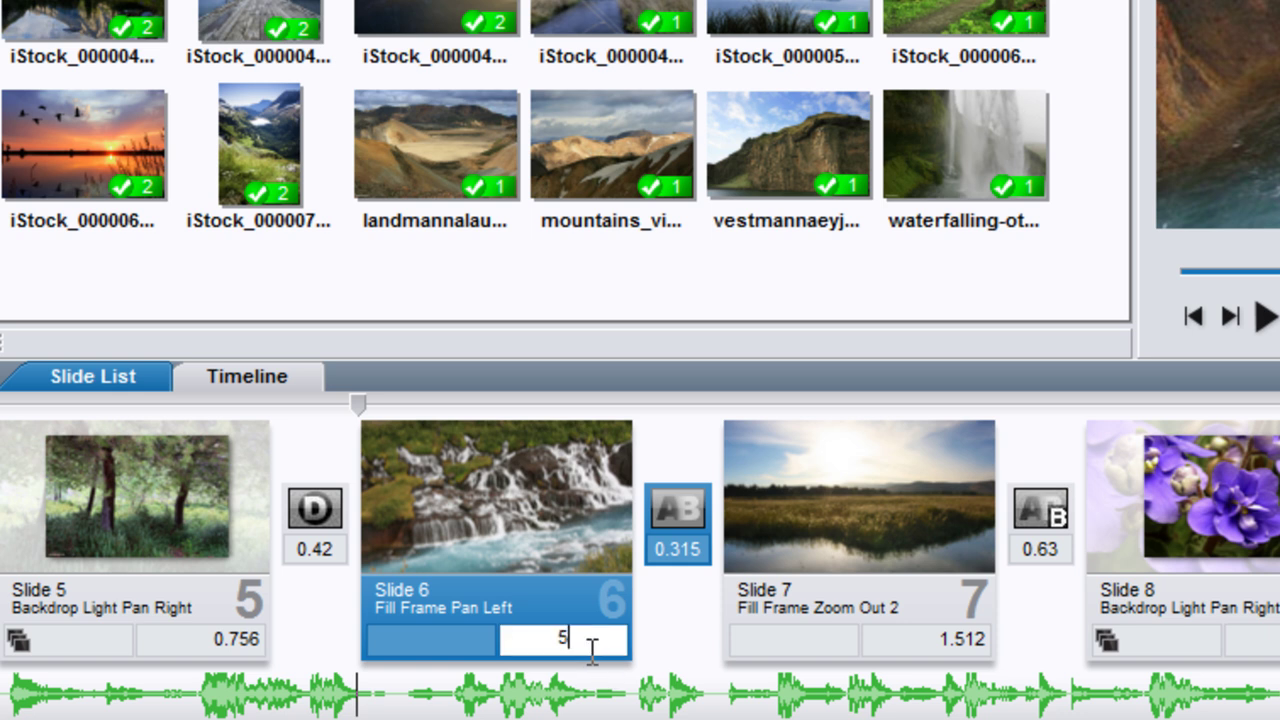
pyautogui.press('Return')
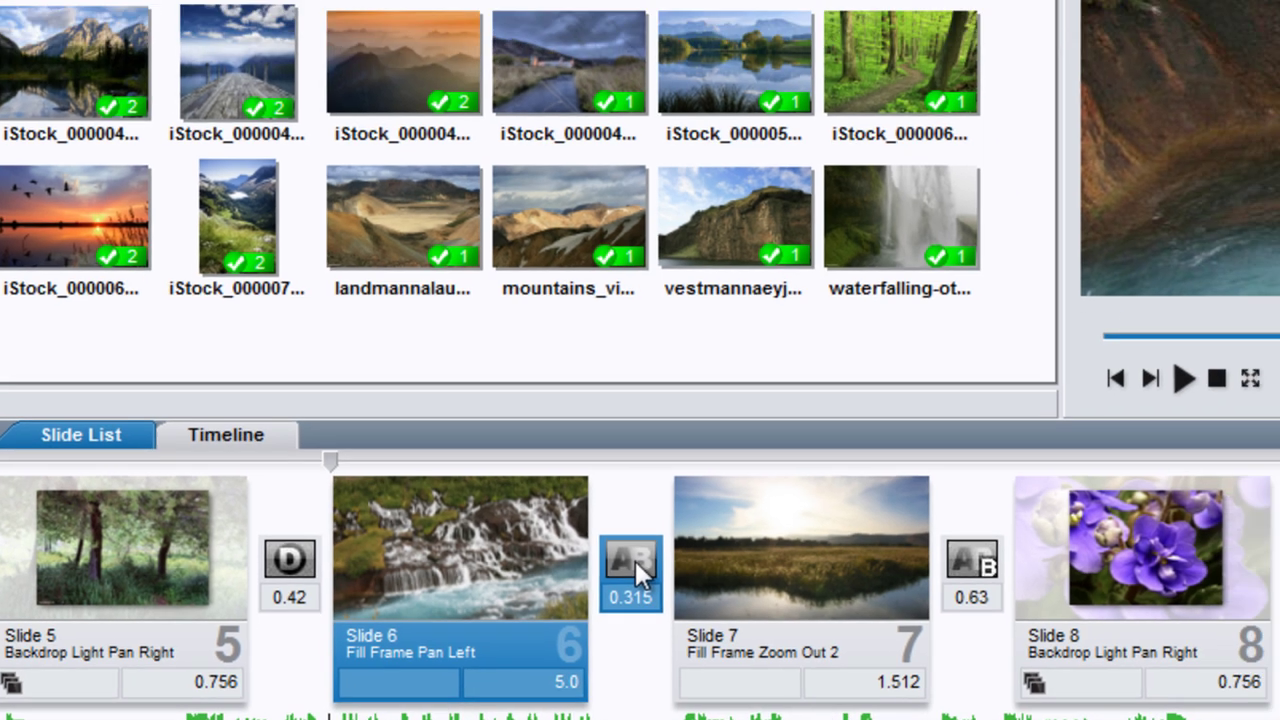
# Apply a Page Peel - Up transition between slides 6 and 7.
pyautogui.click(679, 510)
pyautogui.click(695, 365)
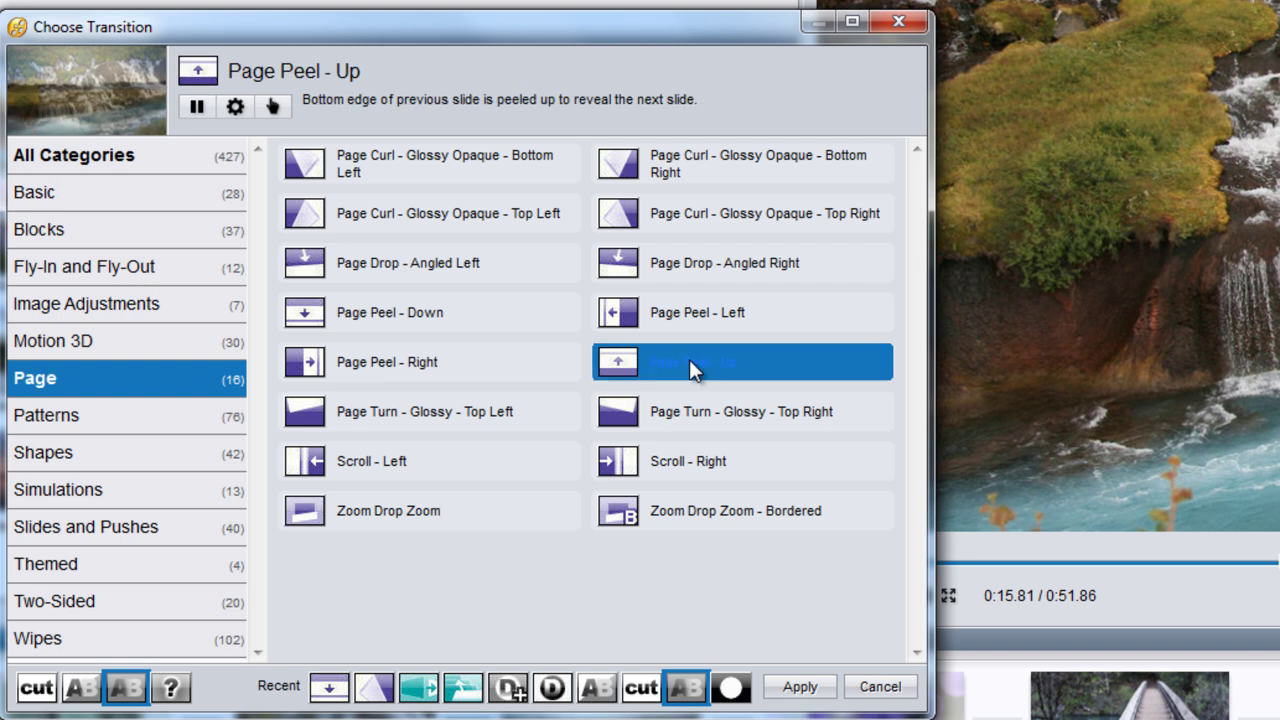
pyautogui.click(800, 687)
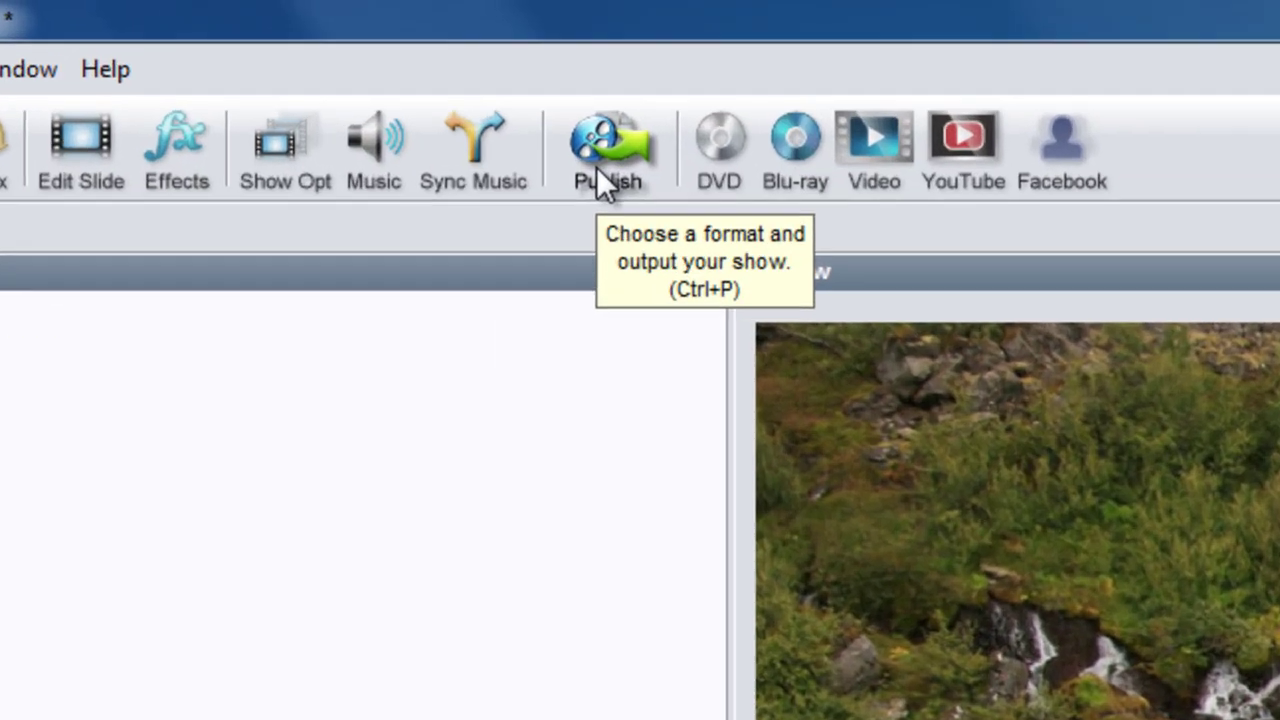
pyautogui.click(428, 48)
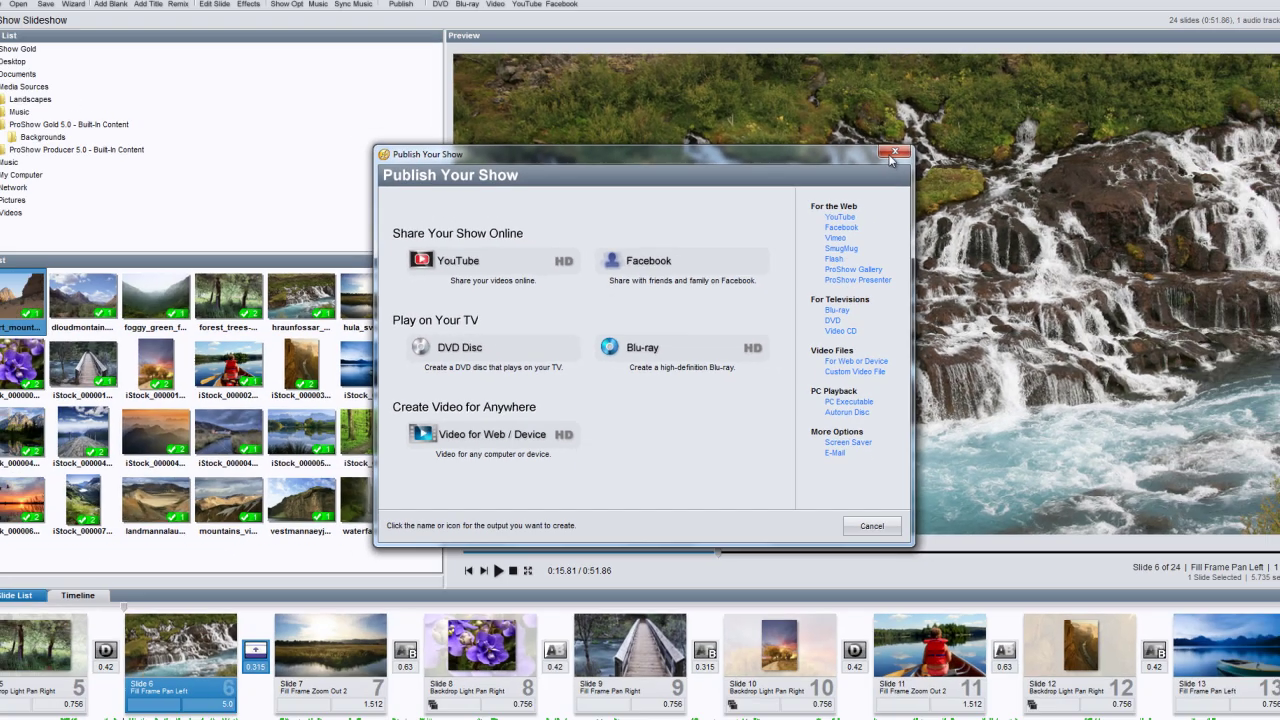
pyautogui.press('Escape')
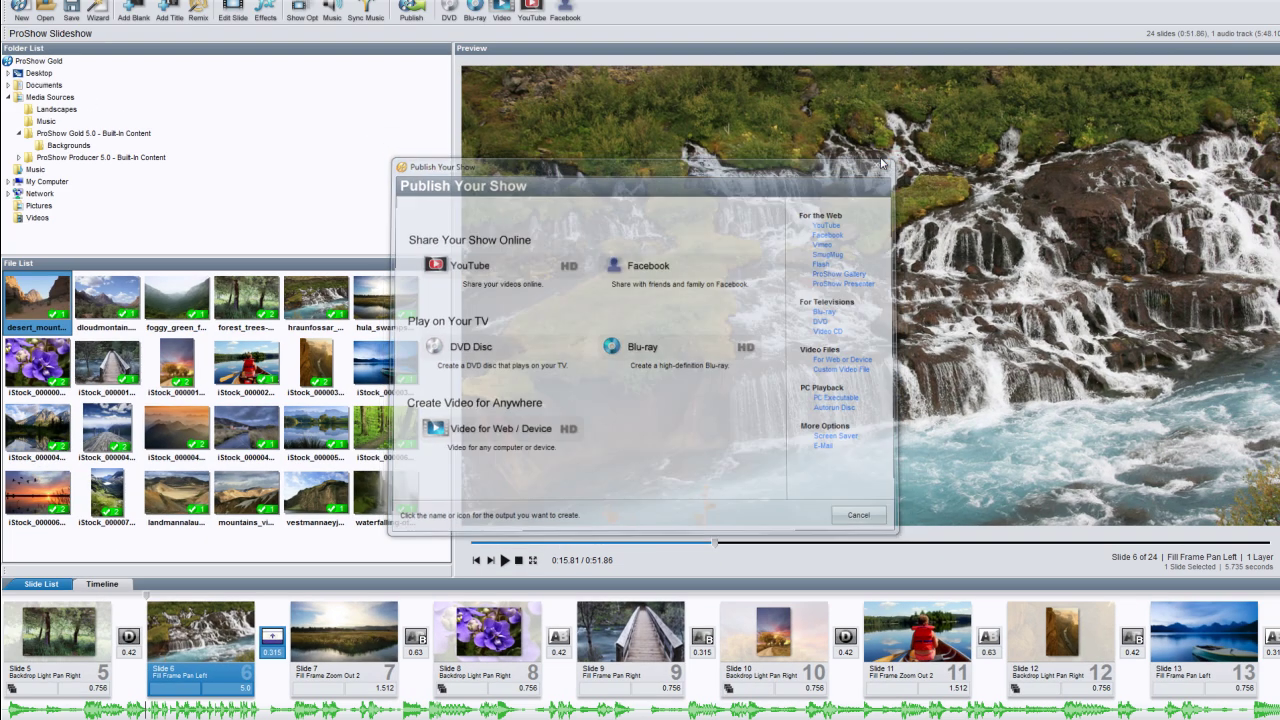